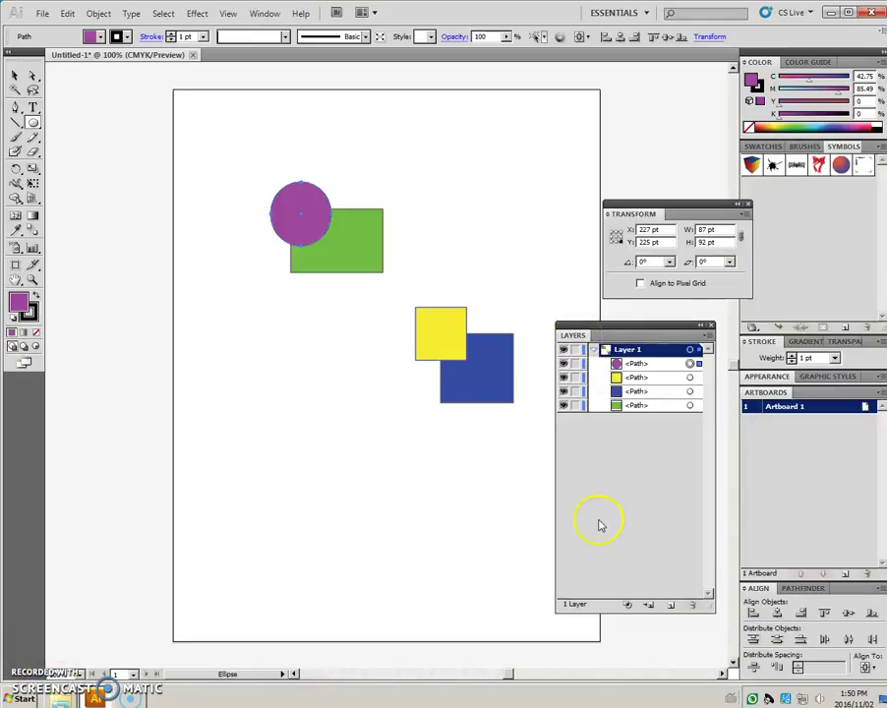
- Draw a larger ellipse right of the purple circle and fill it orange-red from the spectrum
left_click(265, 16)
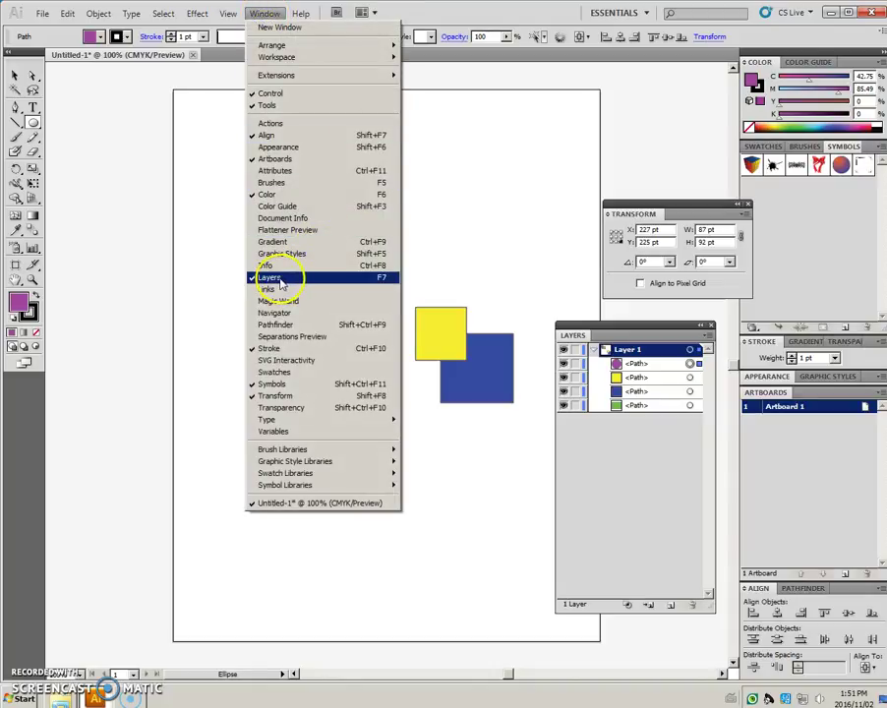
left_click(635, 442)
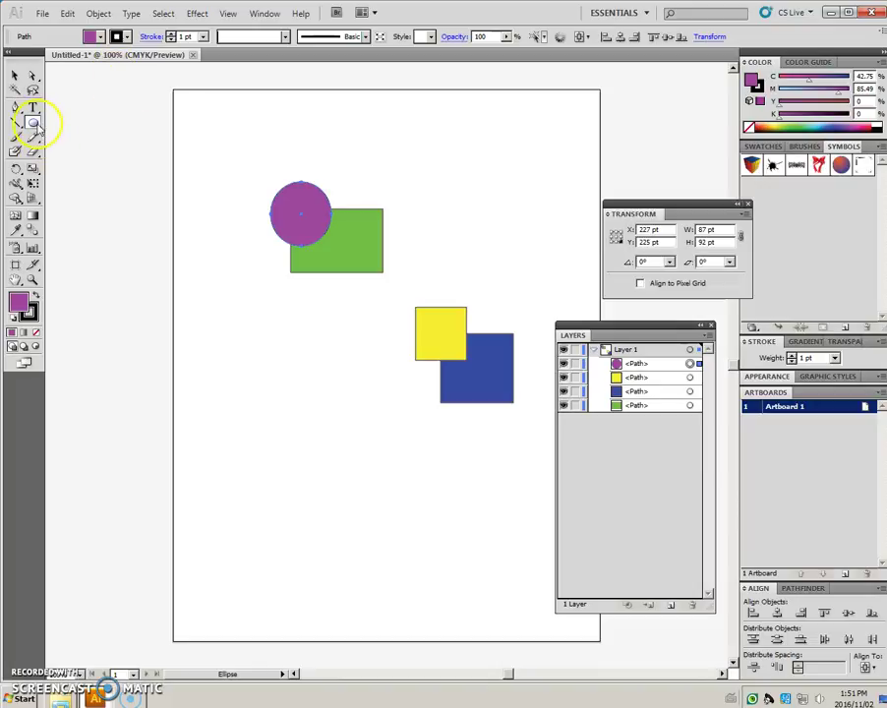
left_click_drag(352, 173, 435, 240)
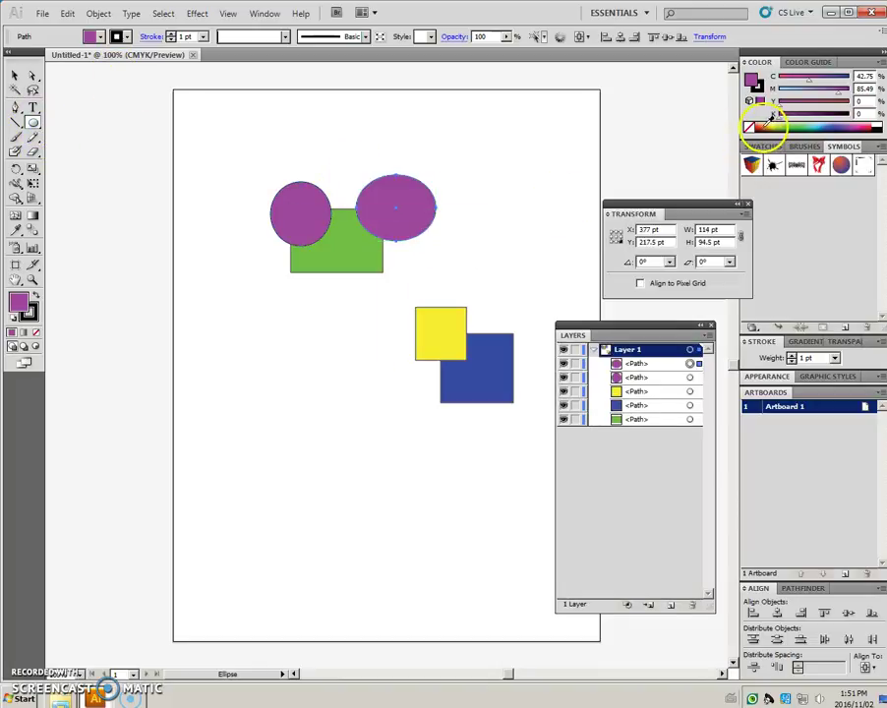
left_click(765, 122)
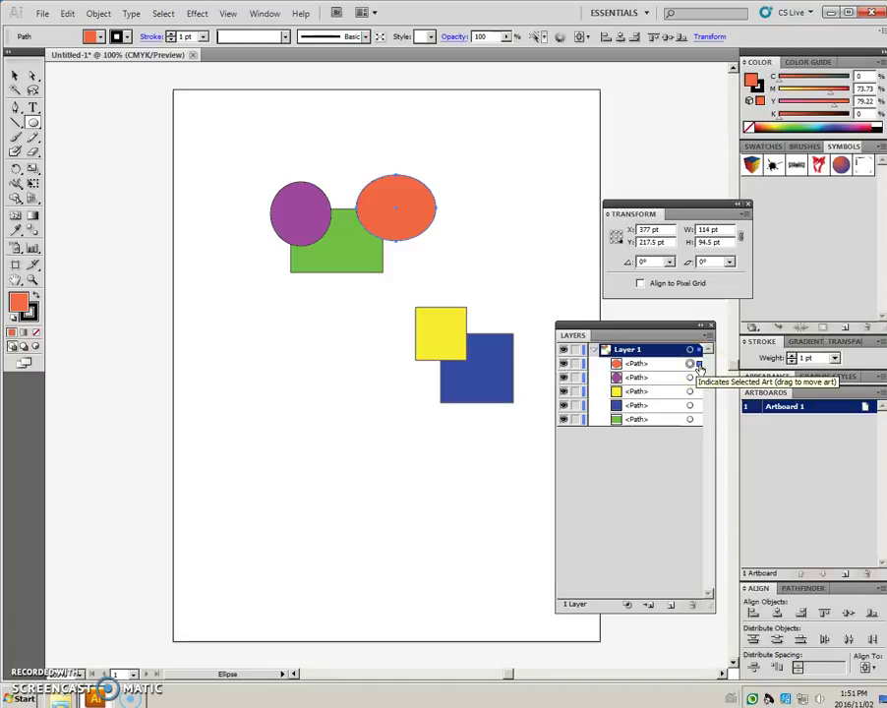
- Target the yellow square's <Path> in Layers and drag it up-left onto the green rectangle
left_click(690, 363)
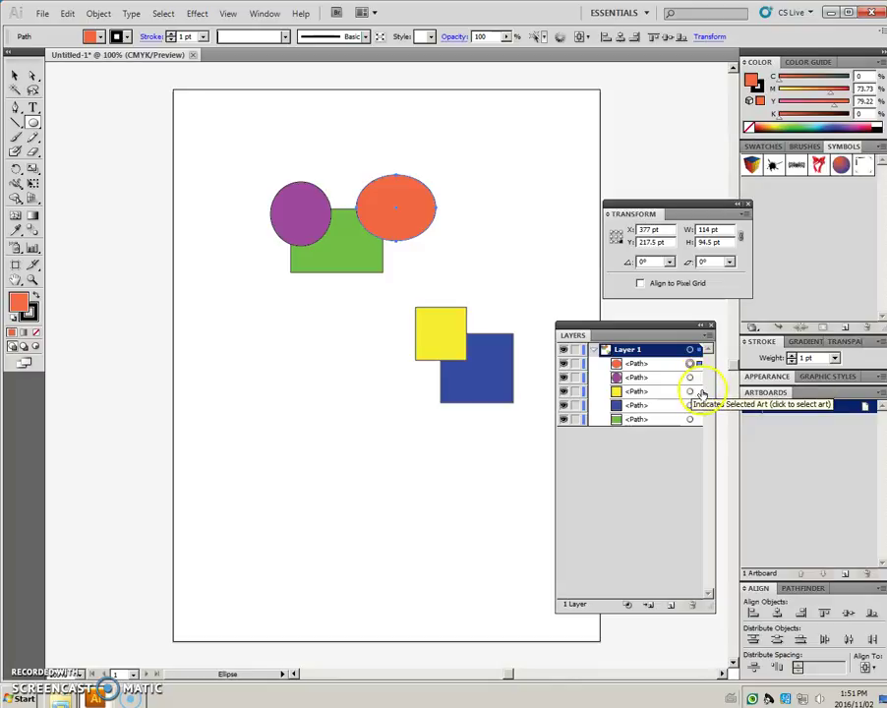
left_click(698, 392)
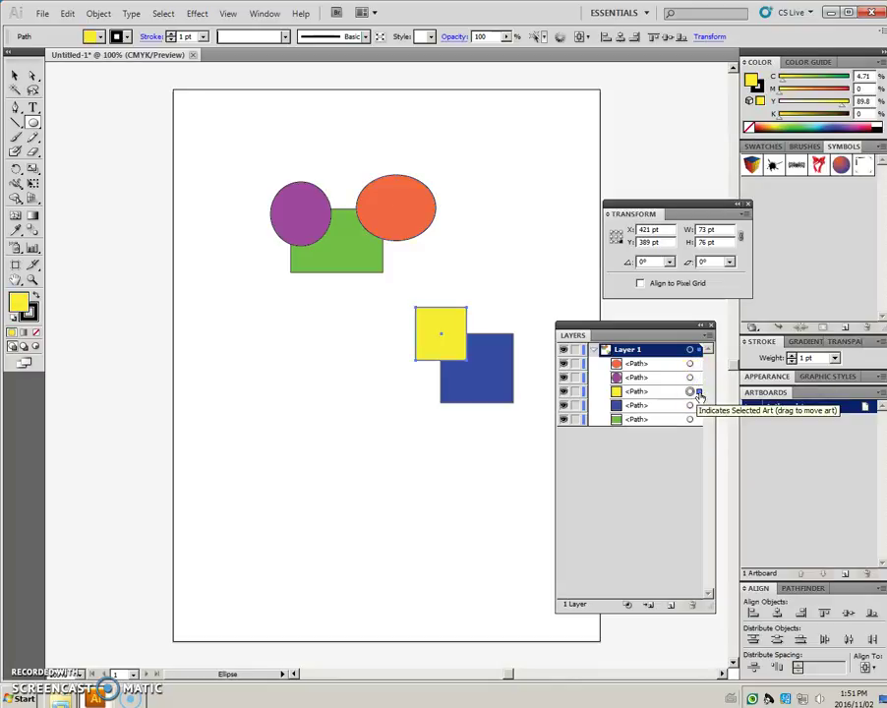
left_click_drag(590, 389, 630, 396)
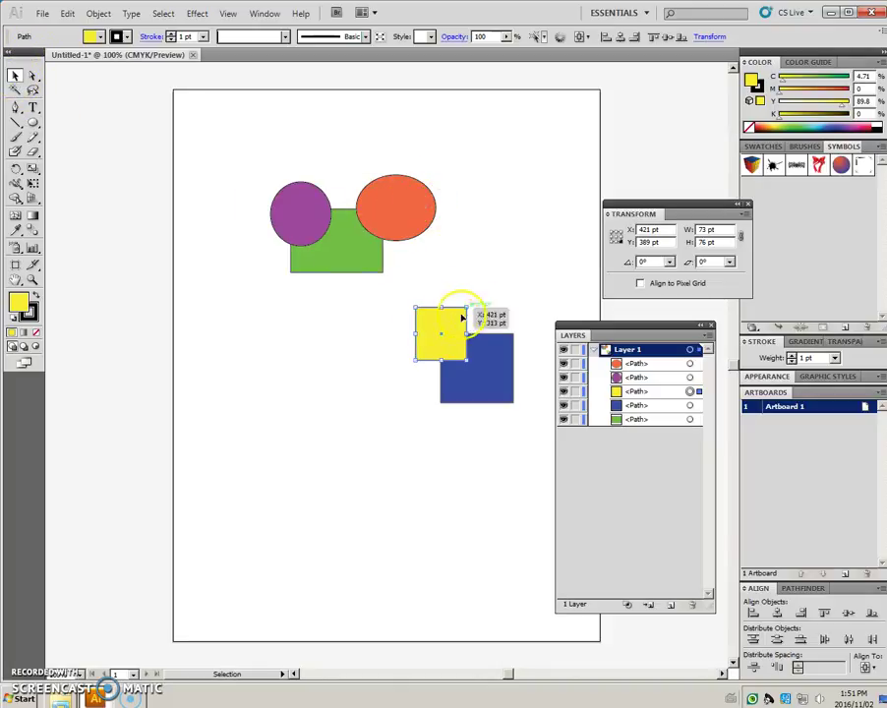
mouse_move(430, 331)
left_mouse_down()
mouse_move(352, 271)
mouse_move(415, 321)
left_mouse_up()
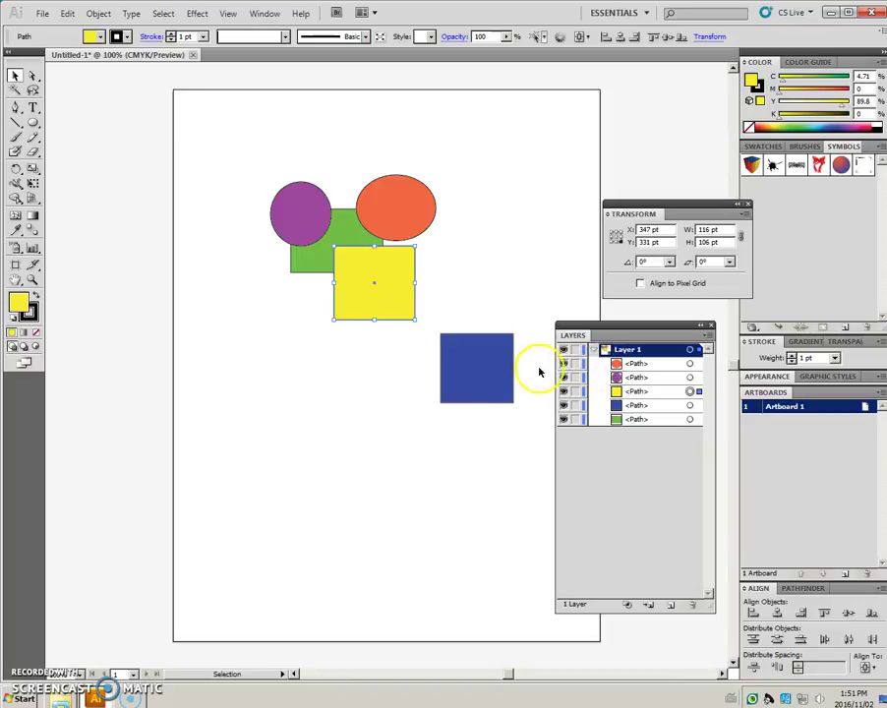
left_click(492, 370)
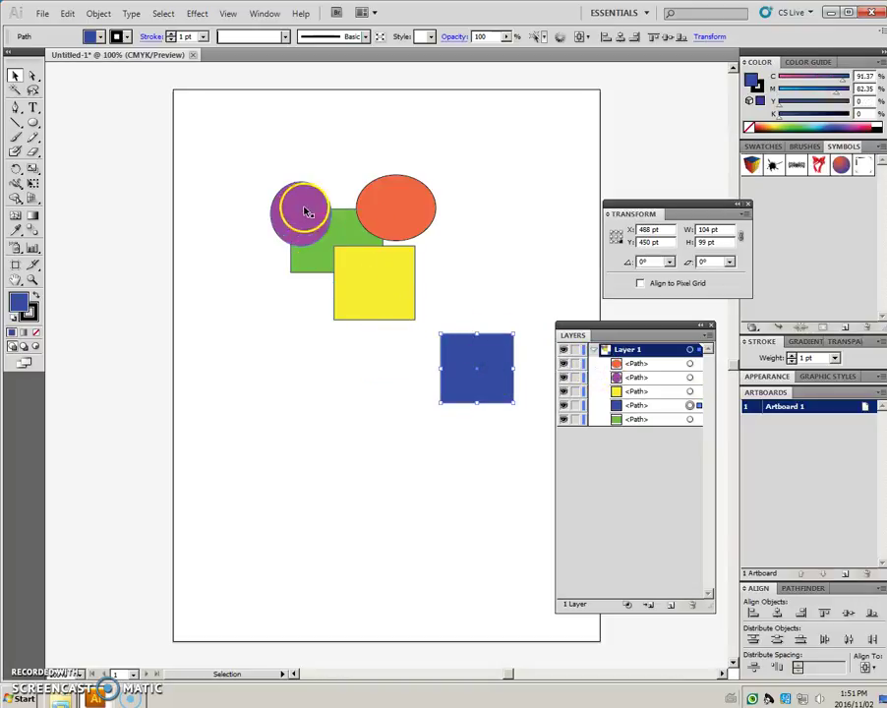
left_click(298, 200)
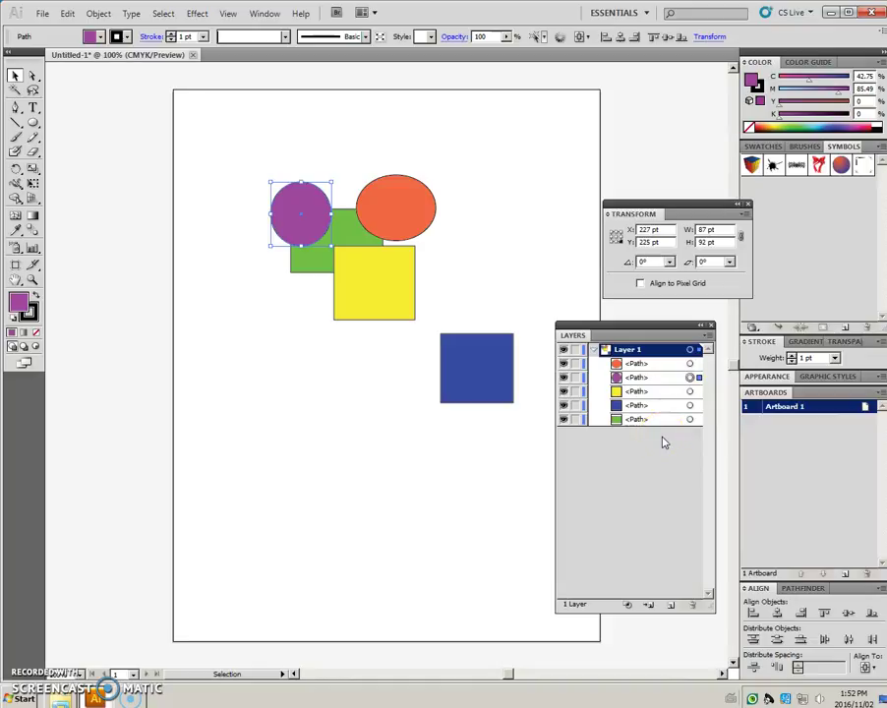
left_click_drag(641, 377, 646, 370)
left_click(646, 366)
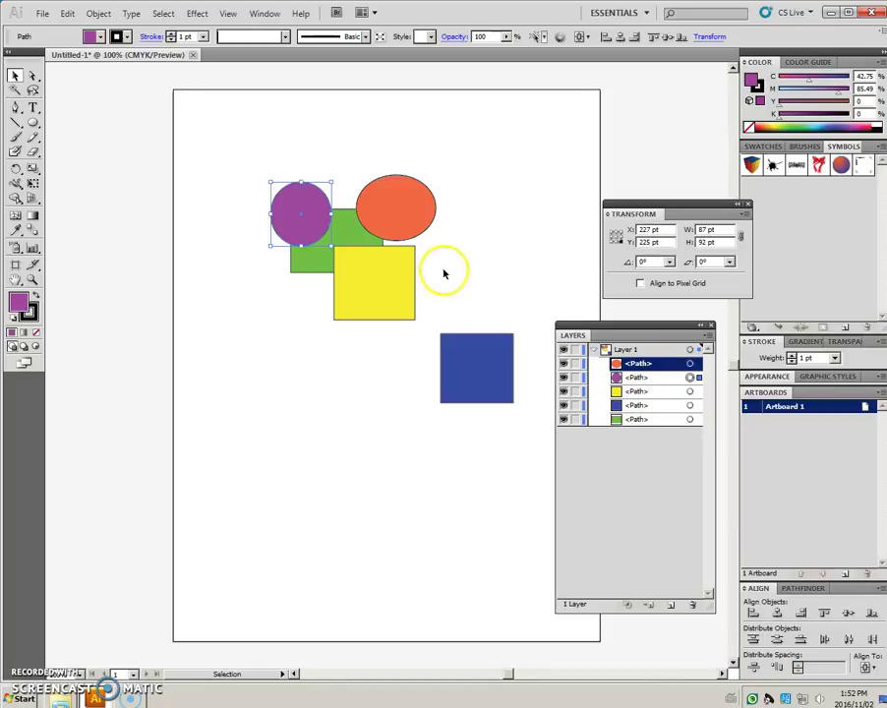
left_click(416, 222)
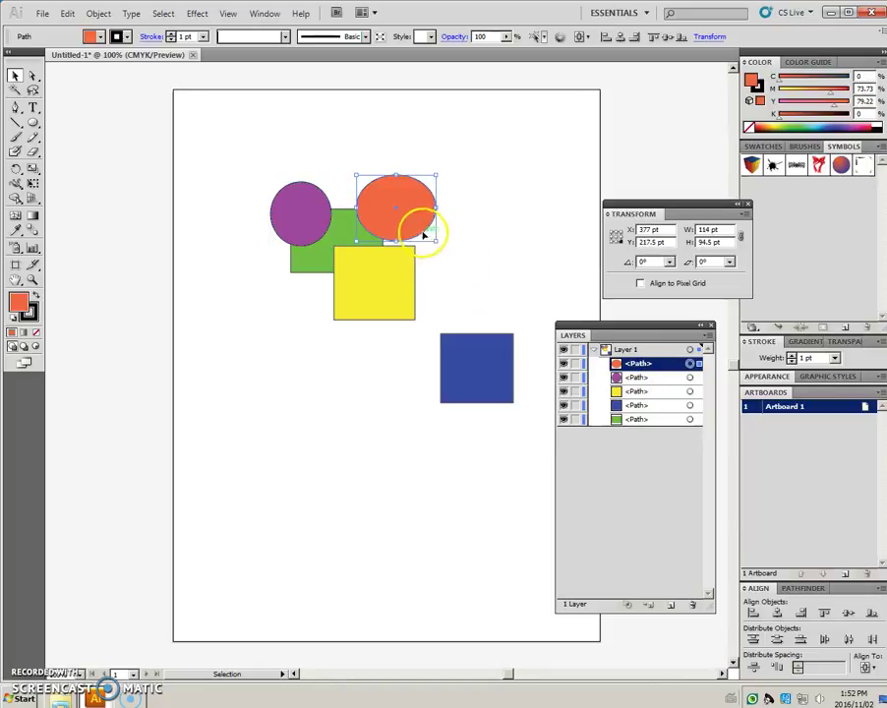
left_click(662, 421)
left_click(691, 378)
left_click(644, 364)
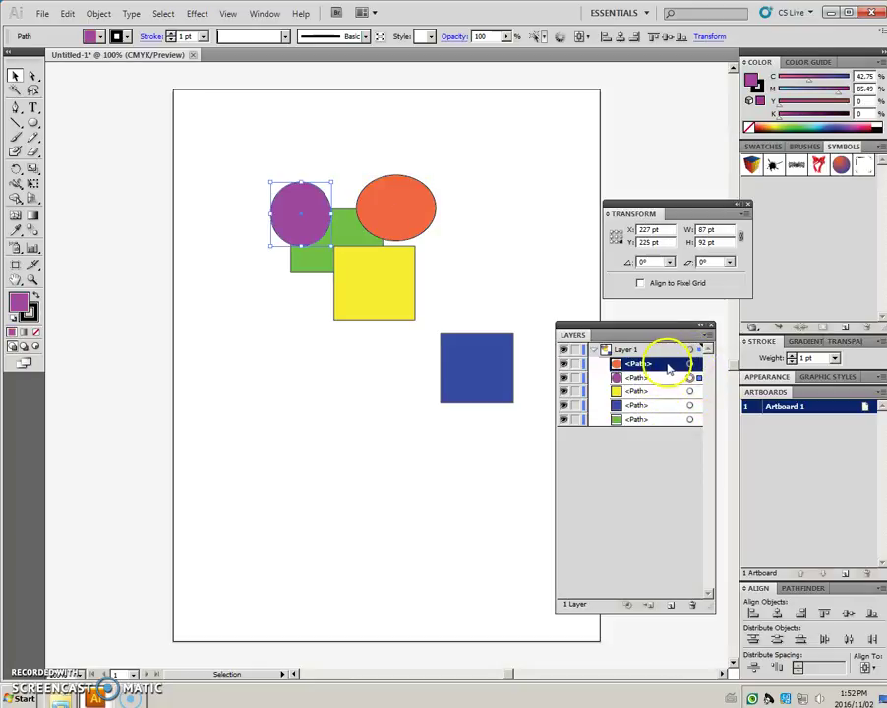
left_click(691, 364)
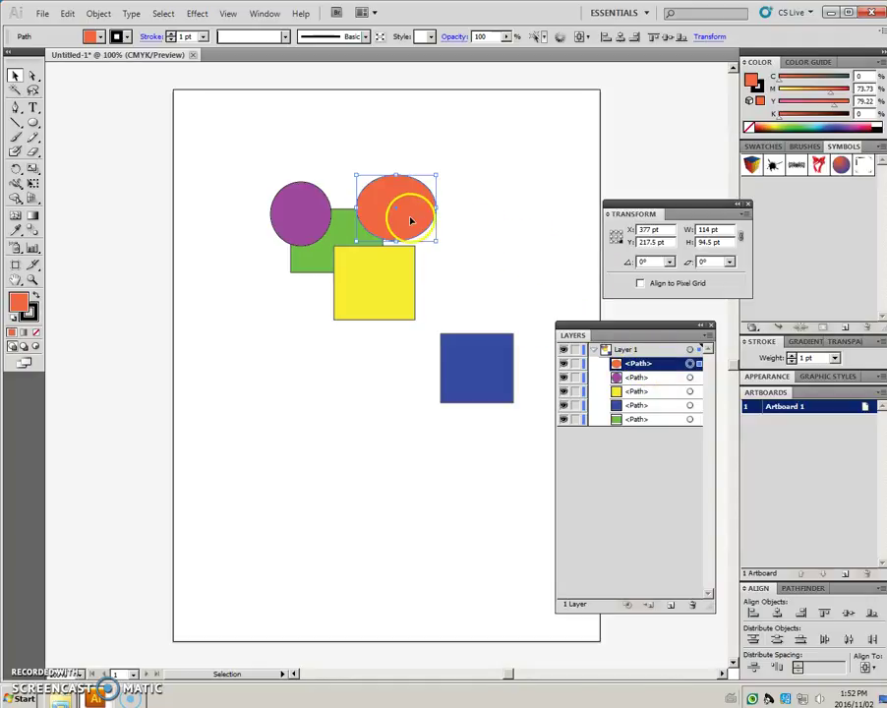
- Drag the orange ellipse down-left onto the green and yellow shapes and use Arrange > Send Backward
mouse_move(411, 221)
left_mouse_down()
mouse_move(375, 254)
mouse_move(337, 246)
mouse_move(477, 352)
mouse_move(404, 238)
left_mouse_up()
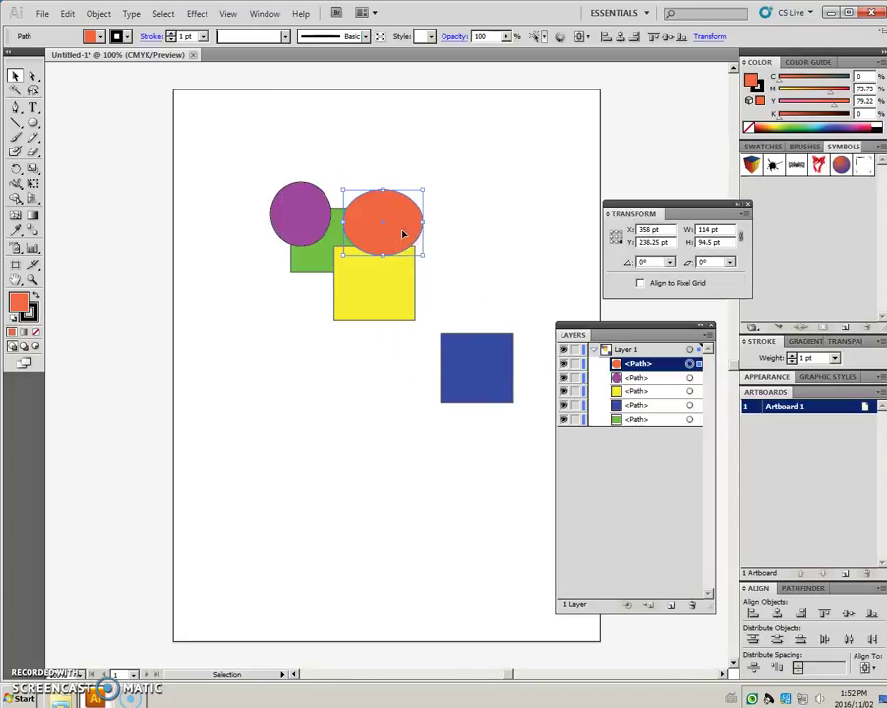
right_click(402, 233)
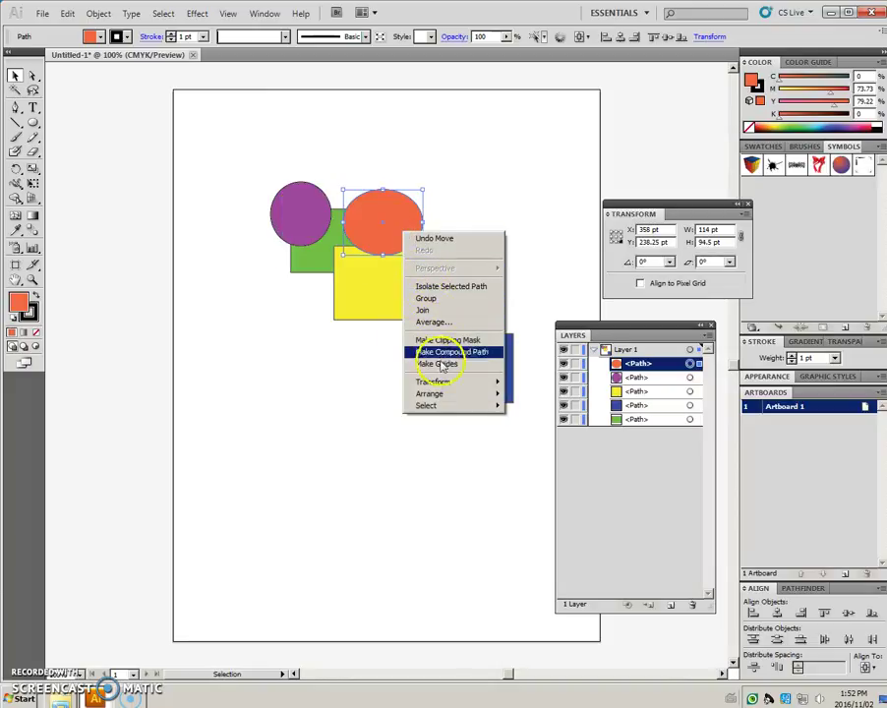
mouse_move(429, 394)
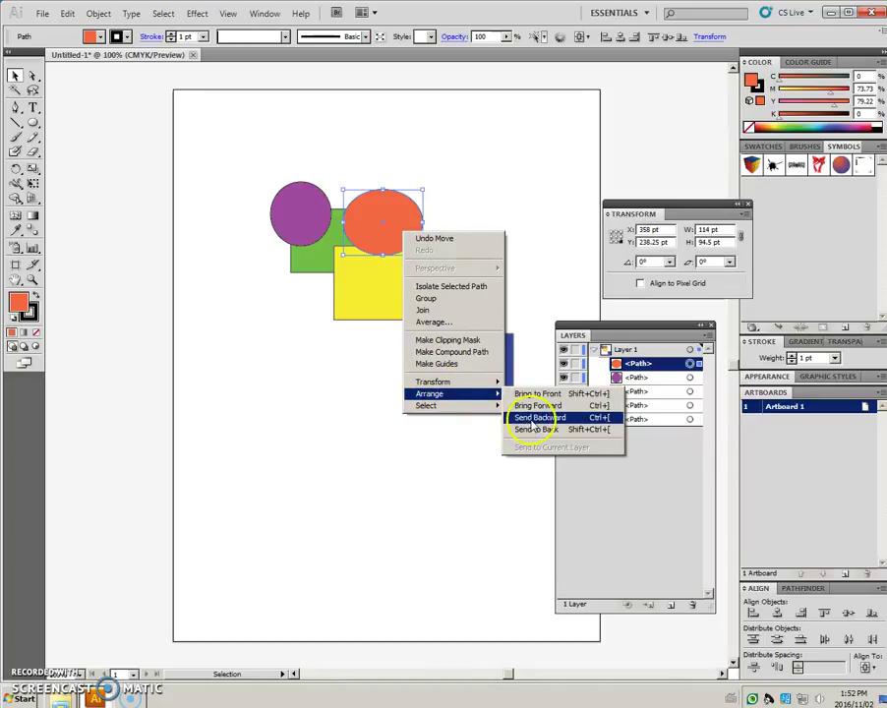
left_click(536, 418)
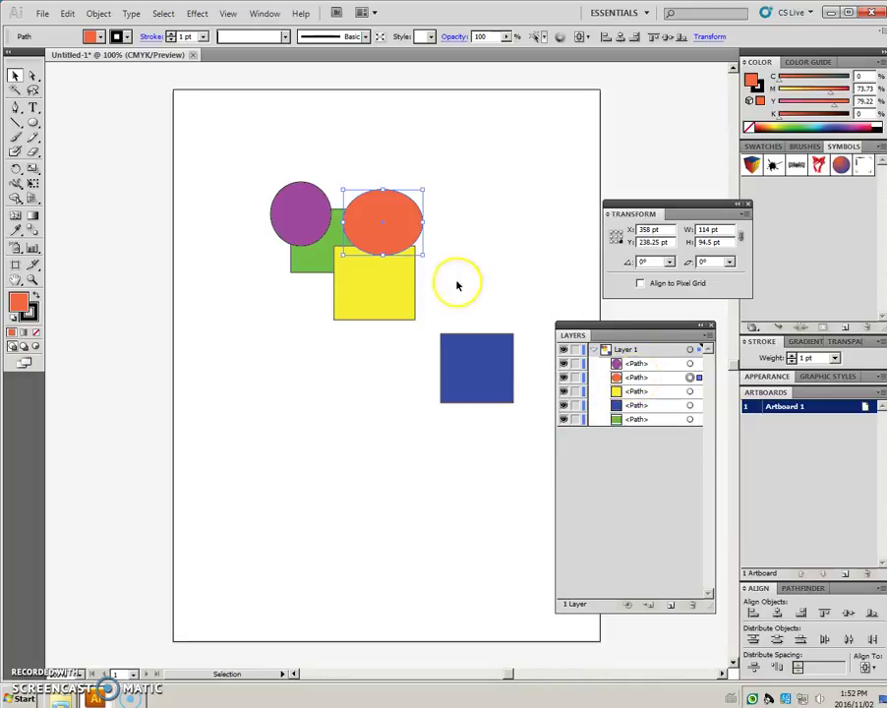
- Drag the orange ellipse's <Path> row to the bottom of Layer 1 and tuck the ellipse behind the green and yellow shapes
left_click_drag(403, 239, 358, 221)
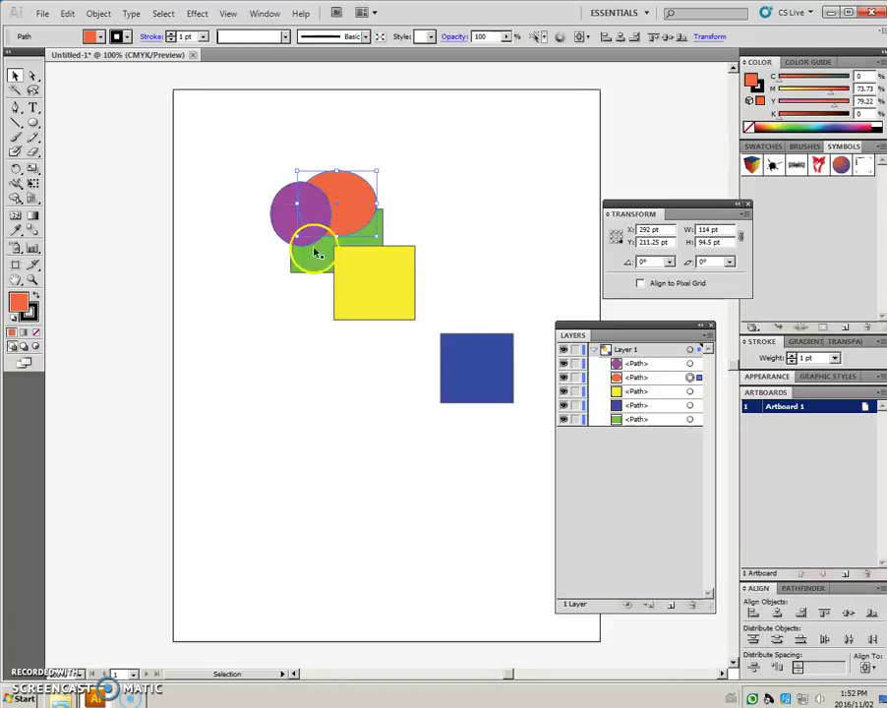
left_click(629, 378)
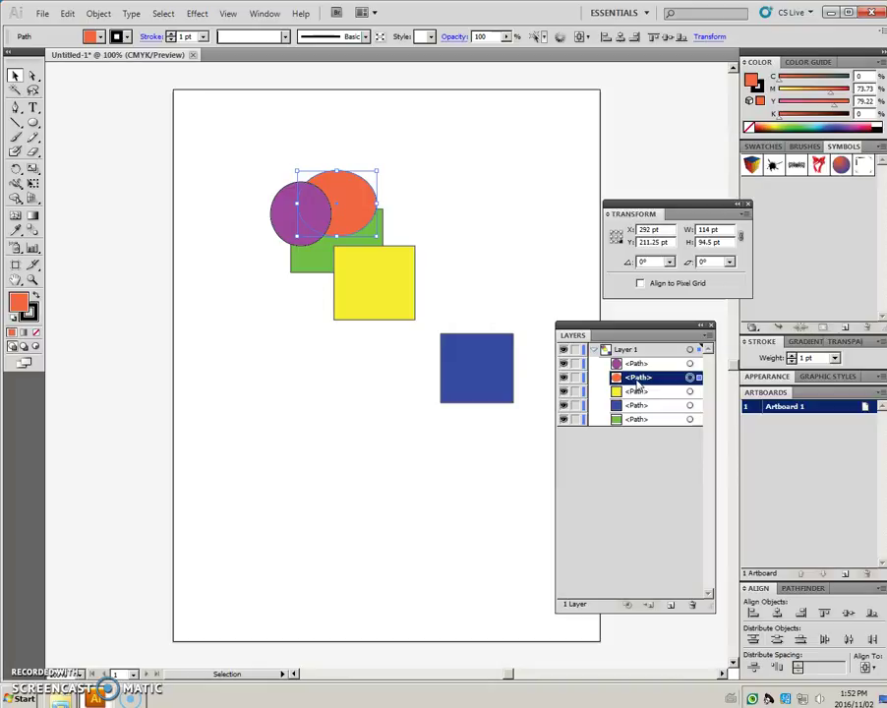
left_click_drag(636, 383, 637, 408)
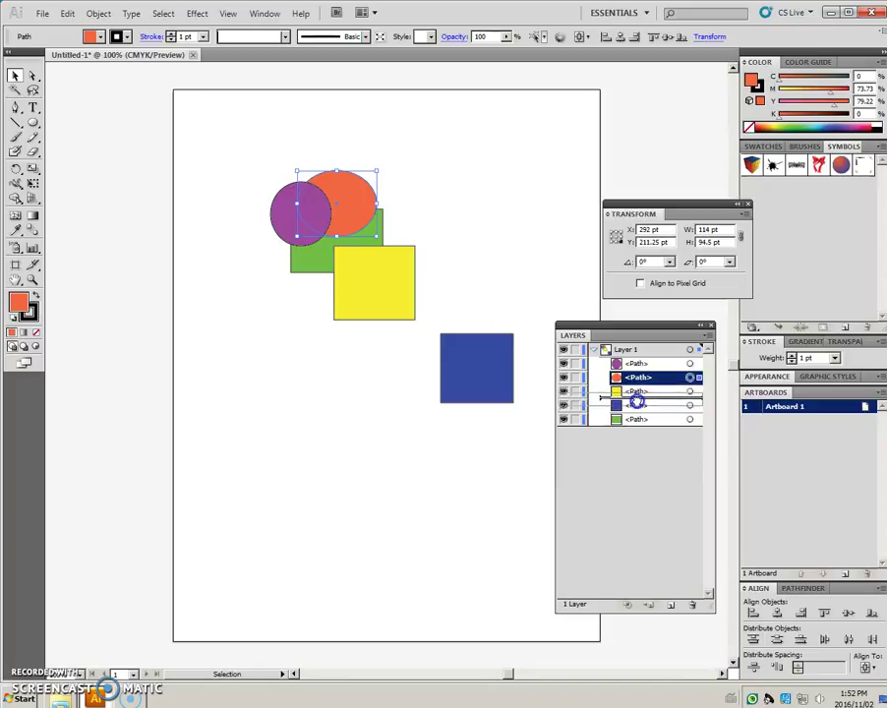
left_click_drag(640, 409, 649, 425)
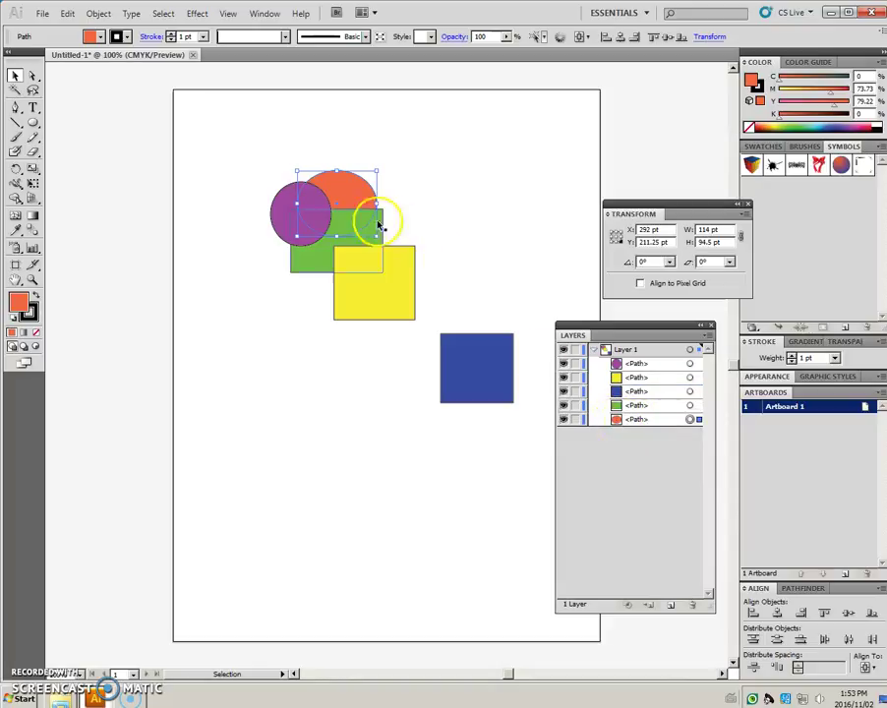
mouse_move(358, 200)
left_mouse_down()
mouse_move(449, 325)
mouse_move(389, 238)
left_mouse_up()
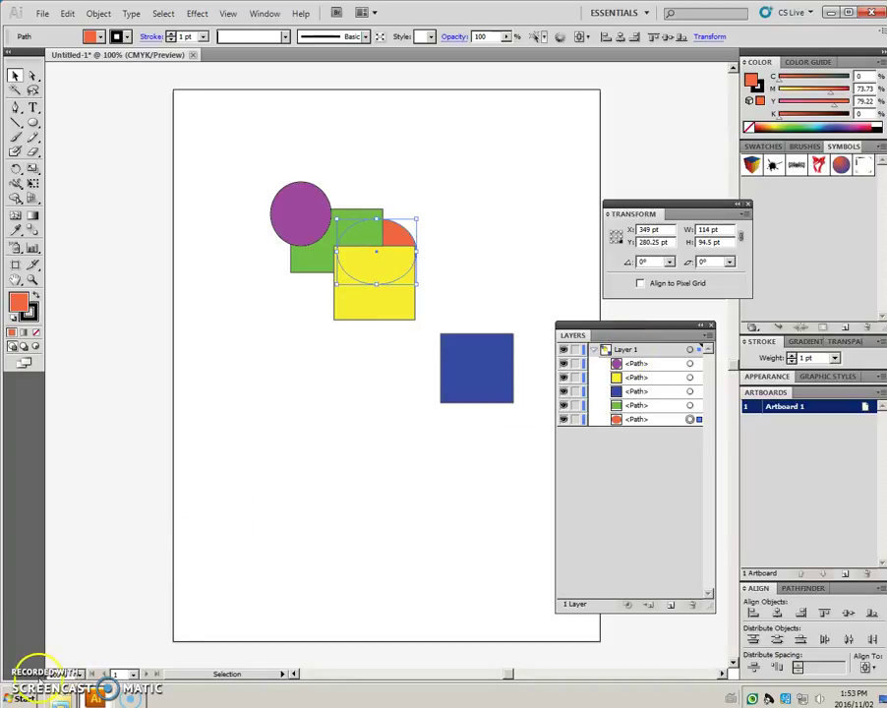
- In Layer Options, rename Layer 1 to 'Clown' and set its colour to Magenta
left_click(627, 350)
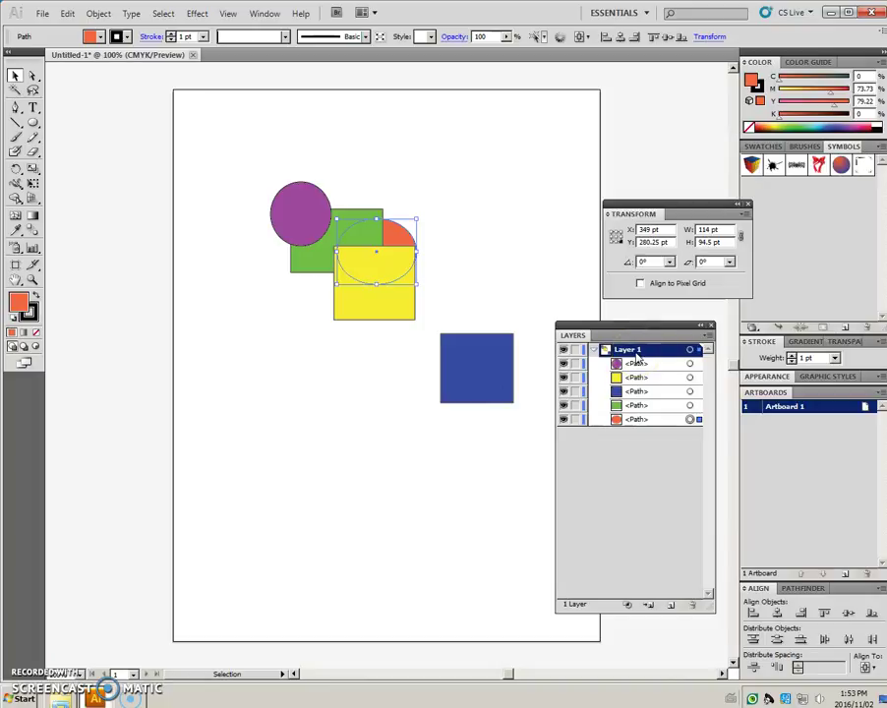
left_click(631, 354)
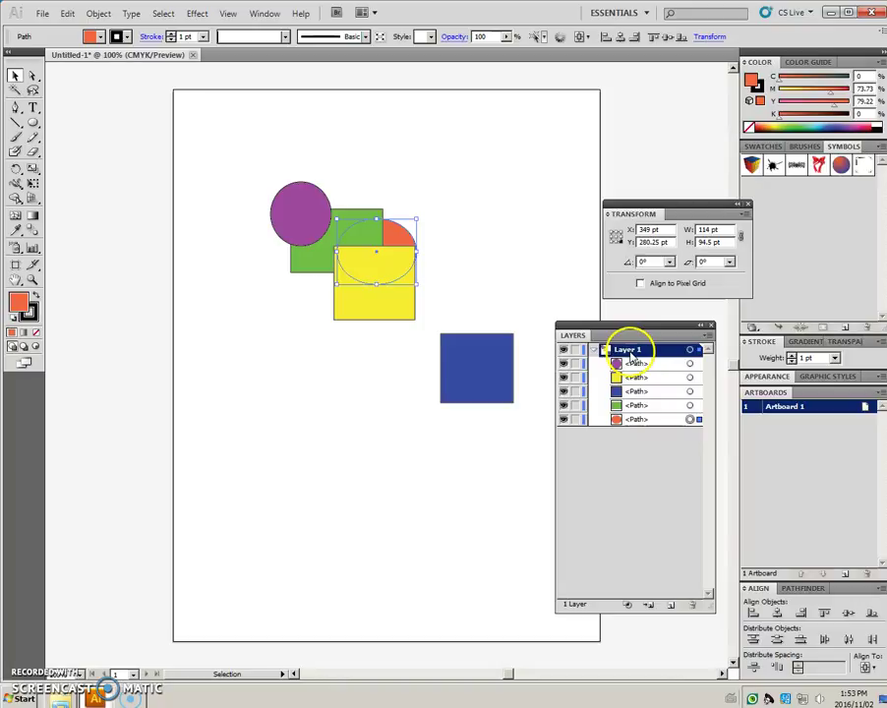
double_click(630, 354)
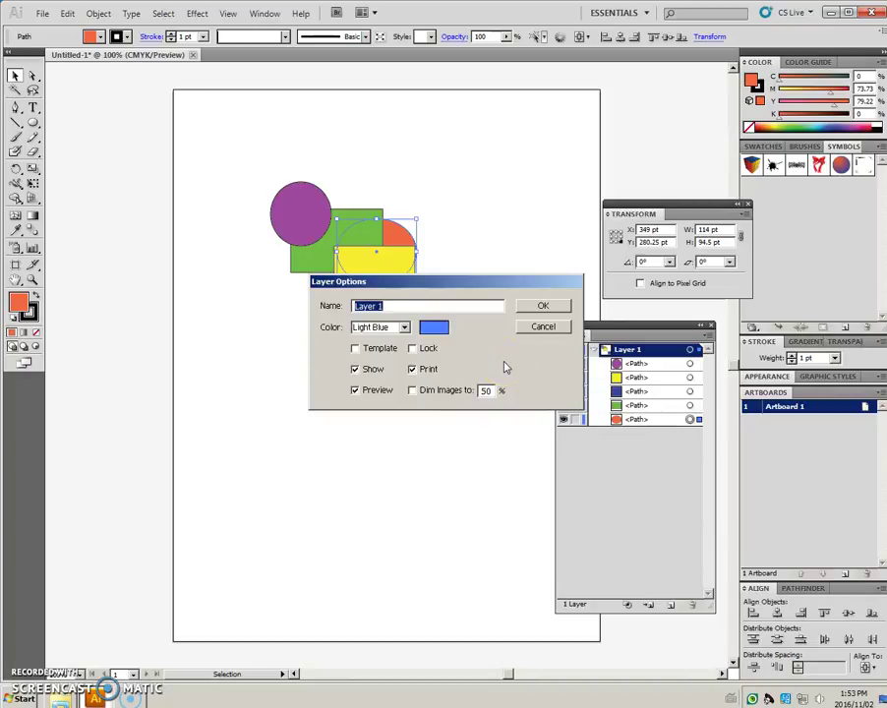
type("Clown")
left_click(405, 331)
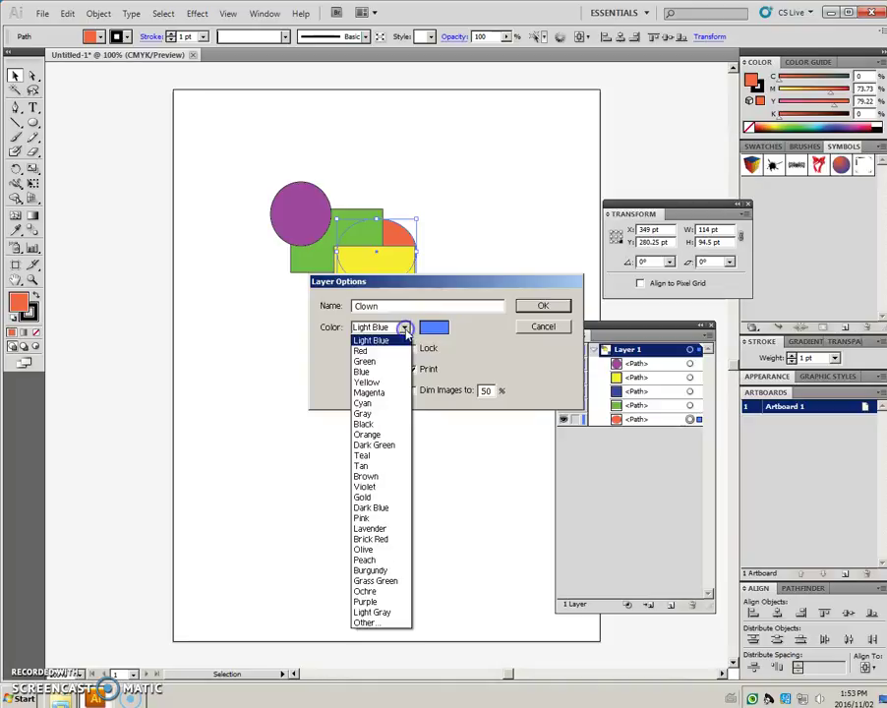
left_click(382, 394)
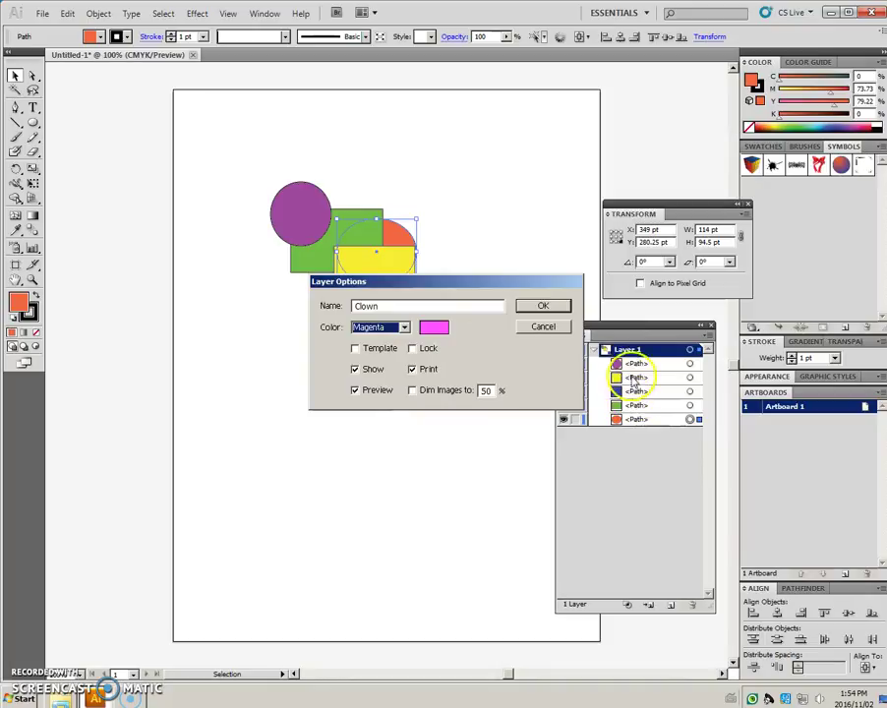
left_click(544, 308)
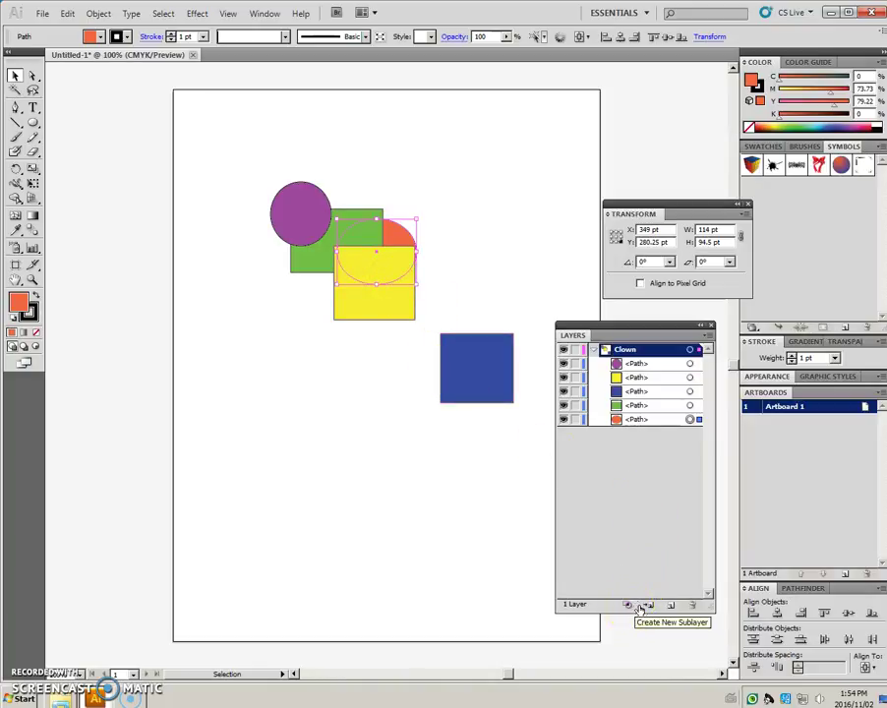
- Create Layer 2 above Clown, then deselect everything on the canvas
left_click(669, 606)
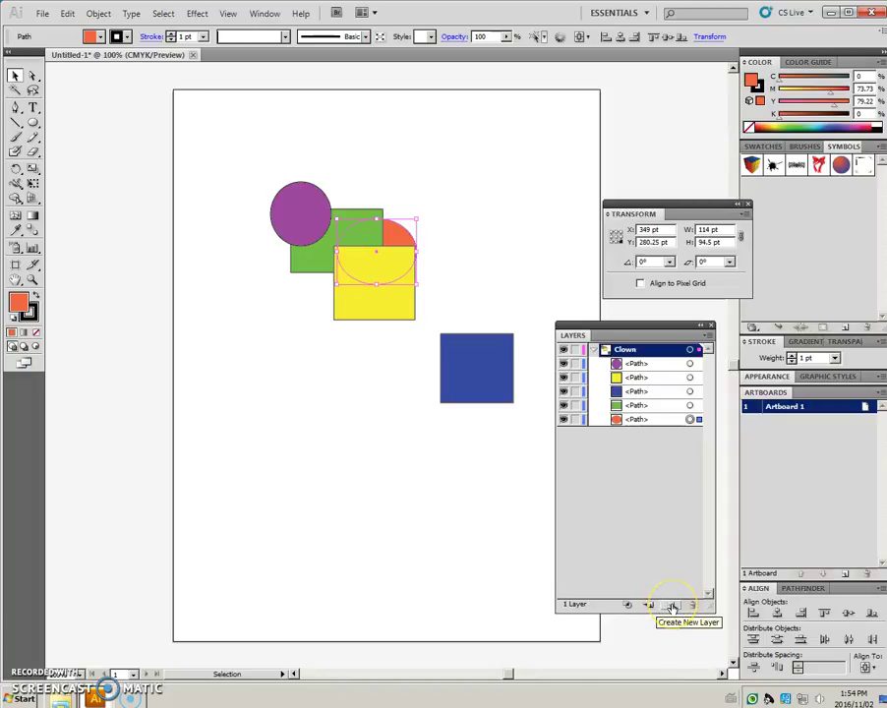
left_click(672, 606)
left_click(653, 351)
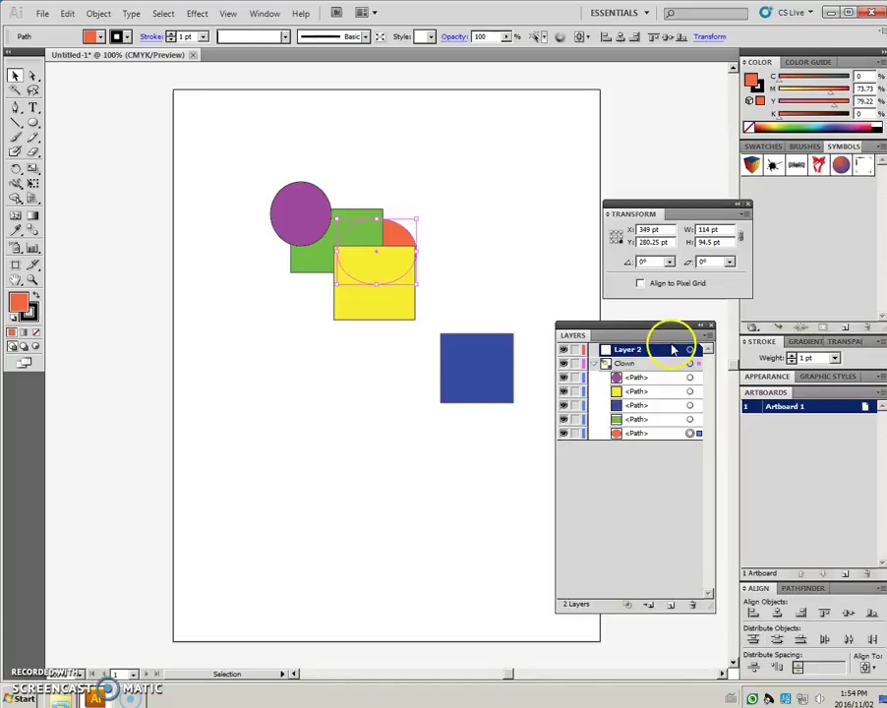
left_click(403, 475)
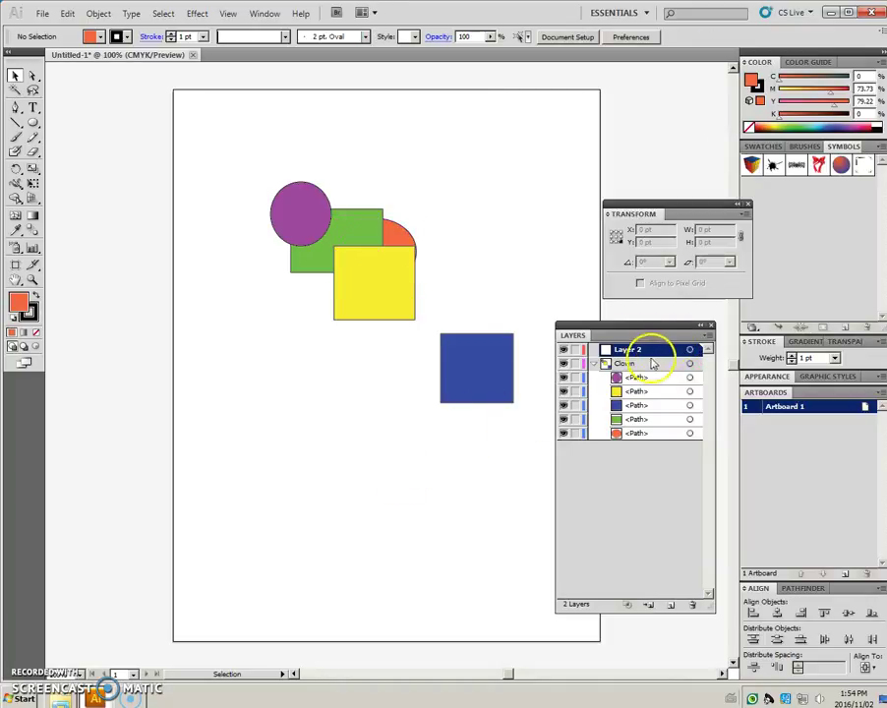
- Draw a large and a smaller overlapping orange circle, then move the small circle's path into Clown
left_click(32, 121)
left_click_drag(432, 217, 497, 287)
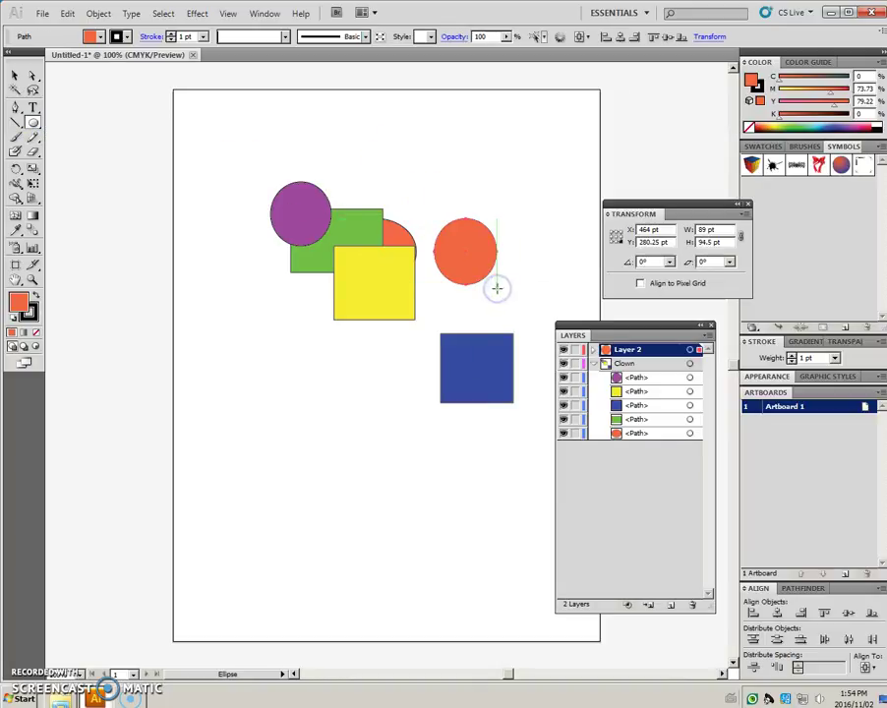
left_click(594, 350)
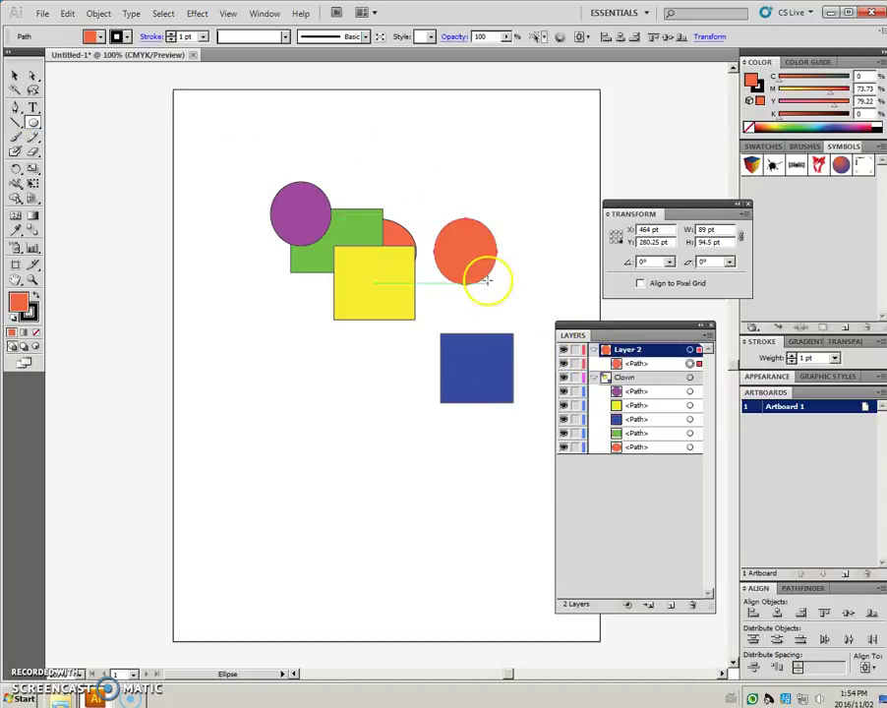
left_click_drag(473, 266, 514, 302)
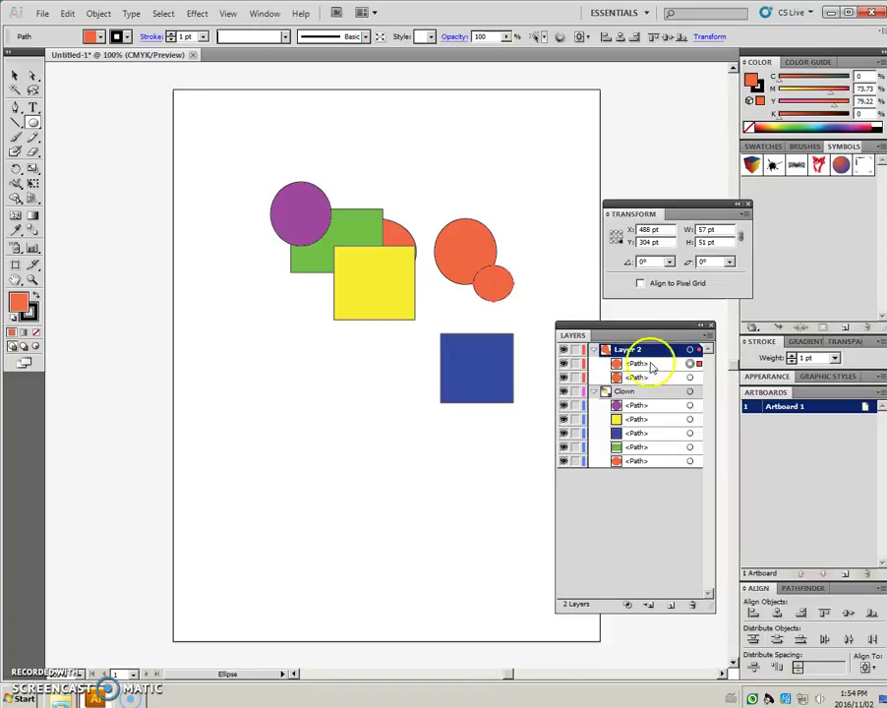
left_click(637, 365)
left_click_drag(638, 365, 639, 405)
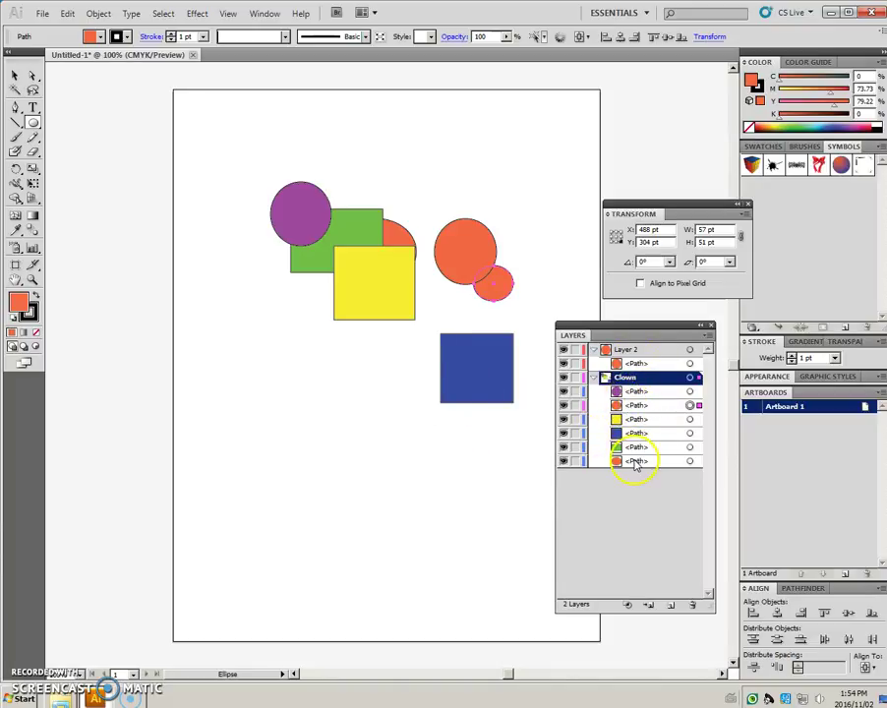
- Name the small circle's <Path> under Clown 'round red circle' in its Options dialog
left_click(638, 407)
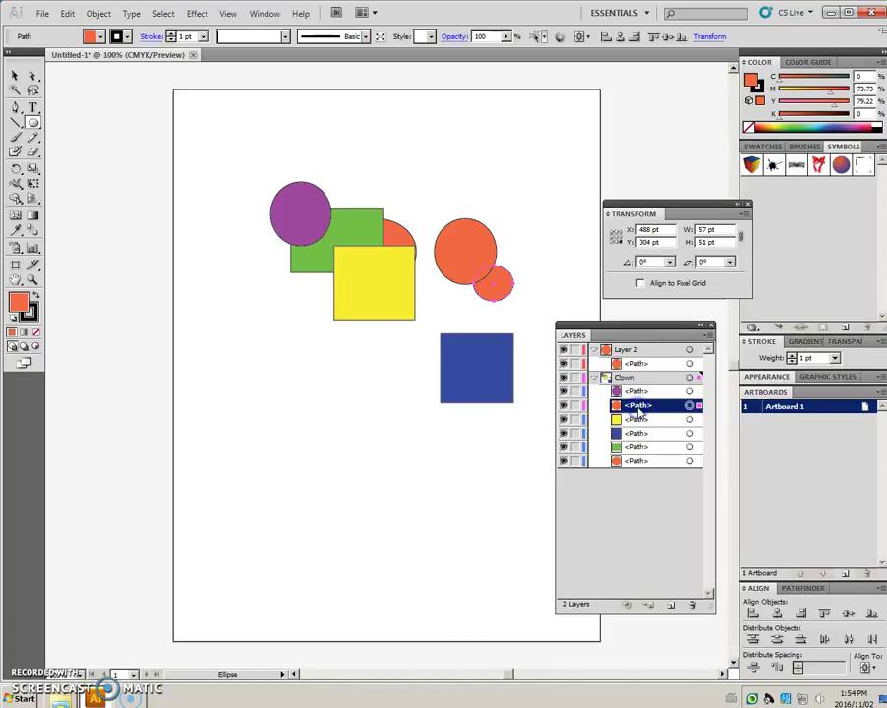
double_click(638, 412)
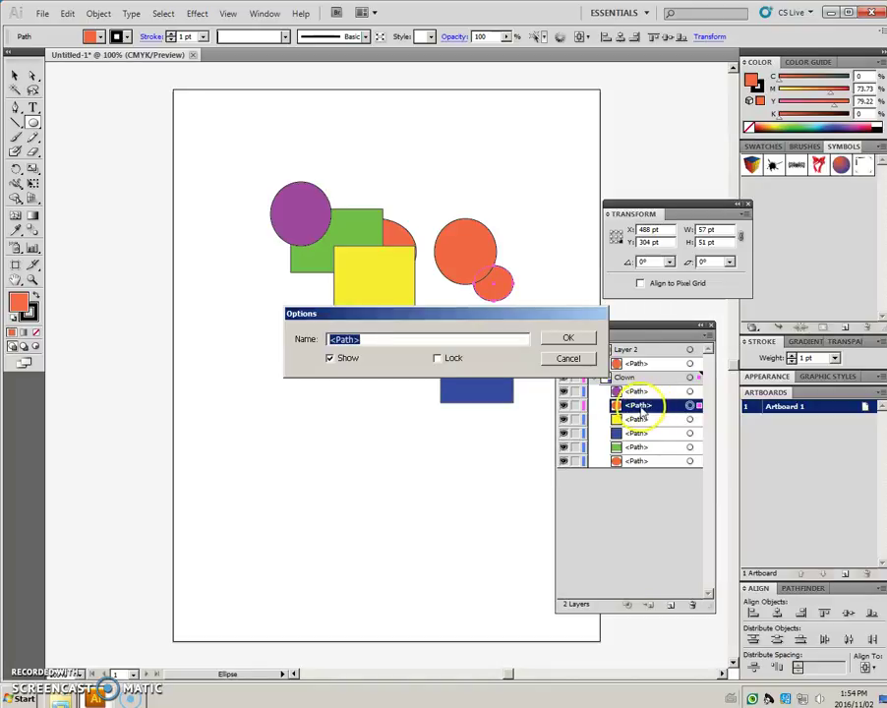
left_click(473, 426)
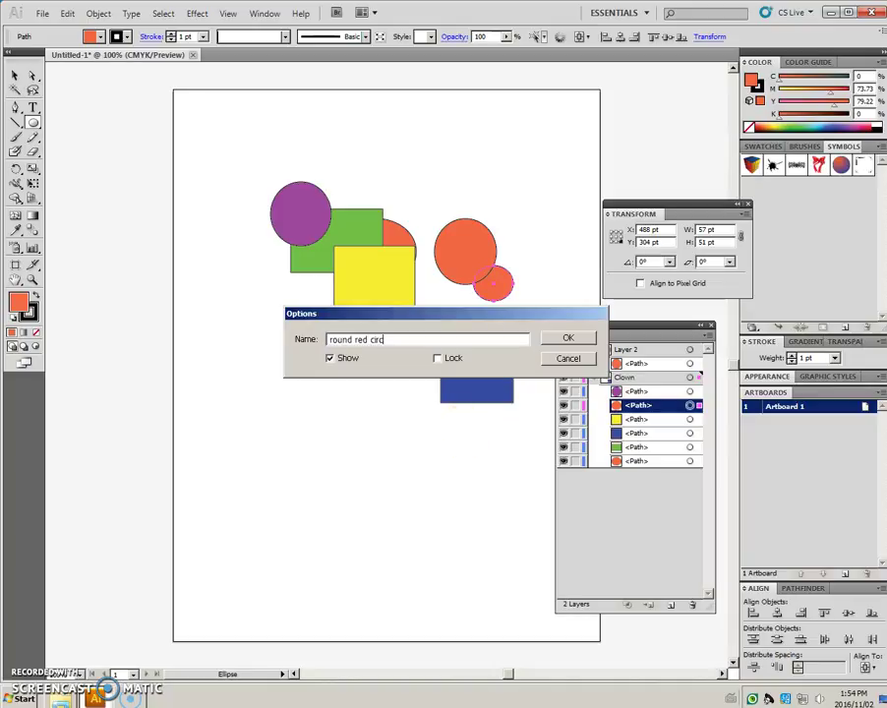
left_click(577, 345)
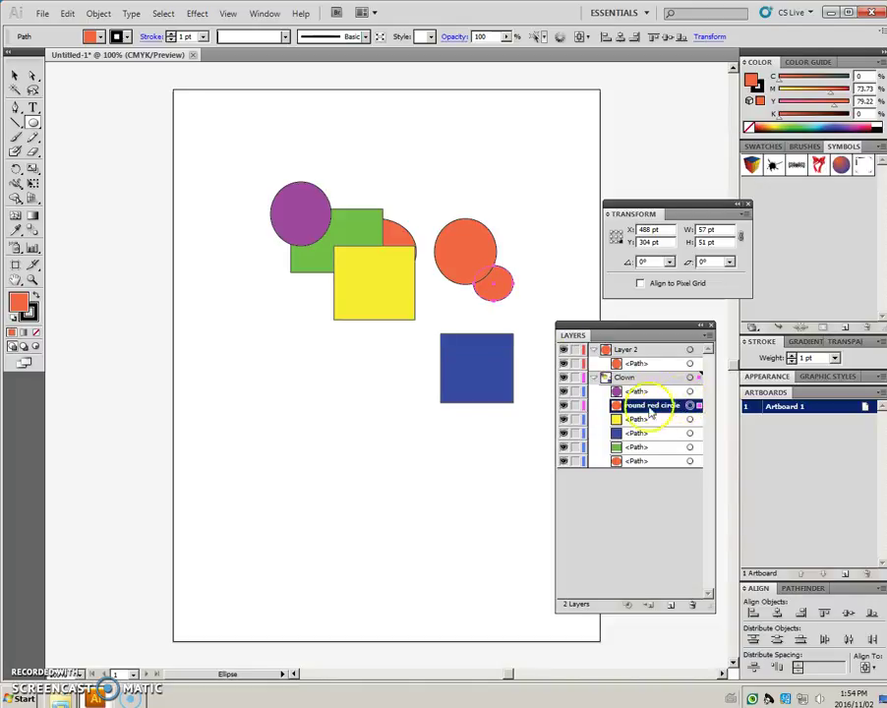
- Lock 'round red circle', then marquee-select the other shapes and drag them down-left
left_click(576, 405)
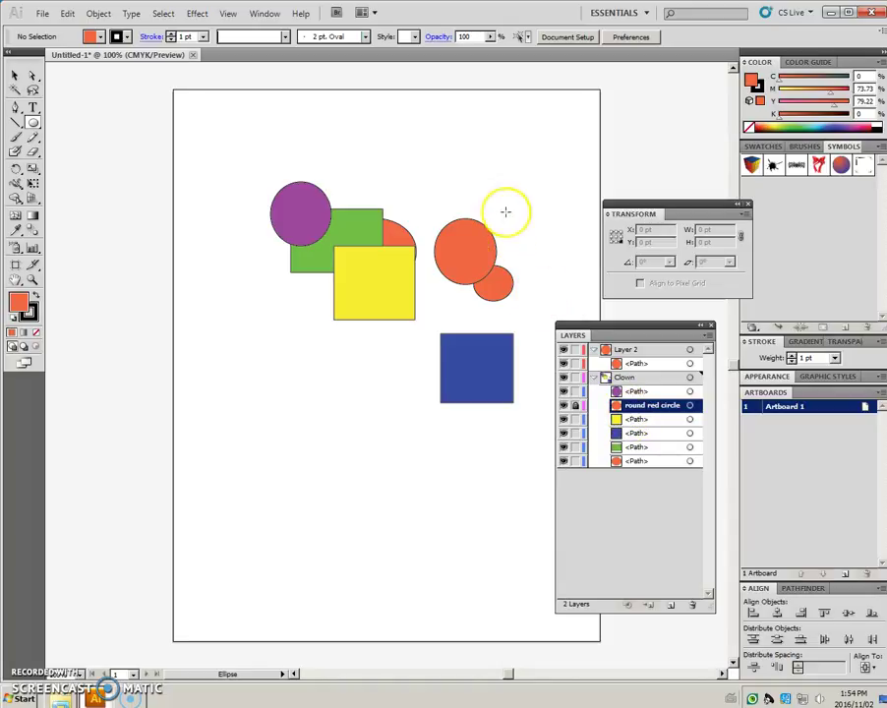
left_click(21, 77)
left_click_drag(366, 176, 518, 295)
mouse_move(400, 236)
left_mouse_down()
mouse_move(526, 139)
mouse_move(255, 309)
left_mouse_up()
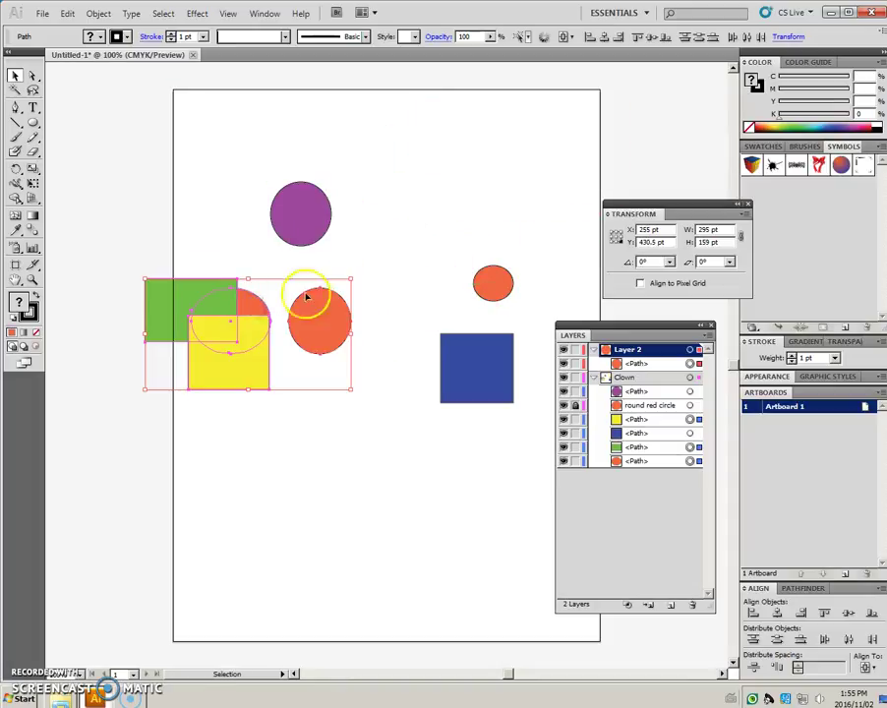
left_click(512, 295)
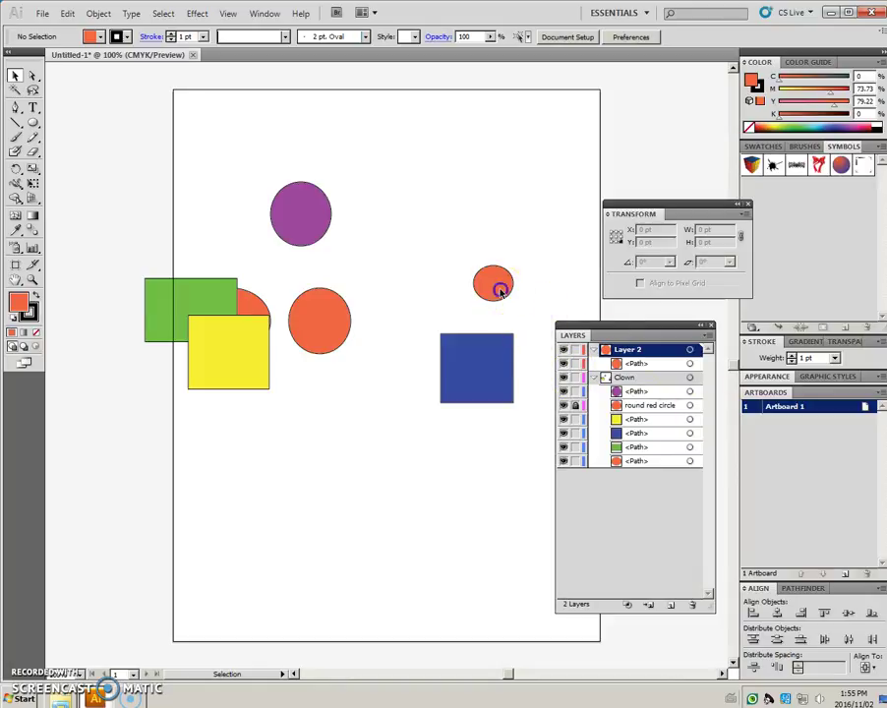
left_click_drag(499, 291, 448, 245)
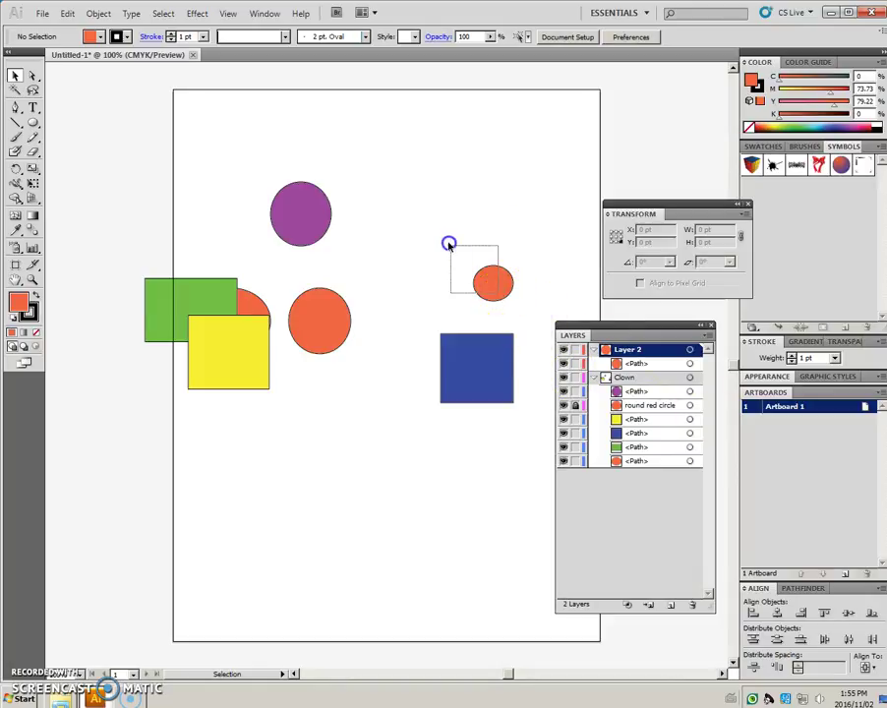
- Toggle 'round red circle' unlocked, hidden, shown and relocked, then hide all artwork
left_click(576, 405)
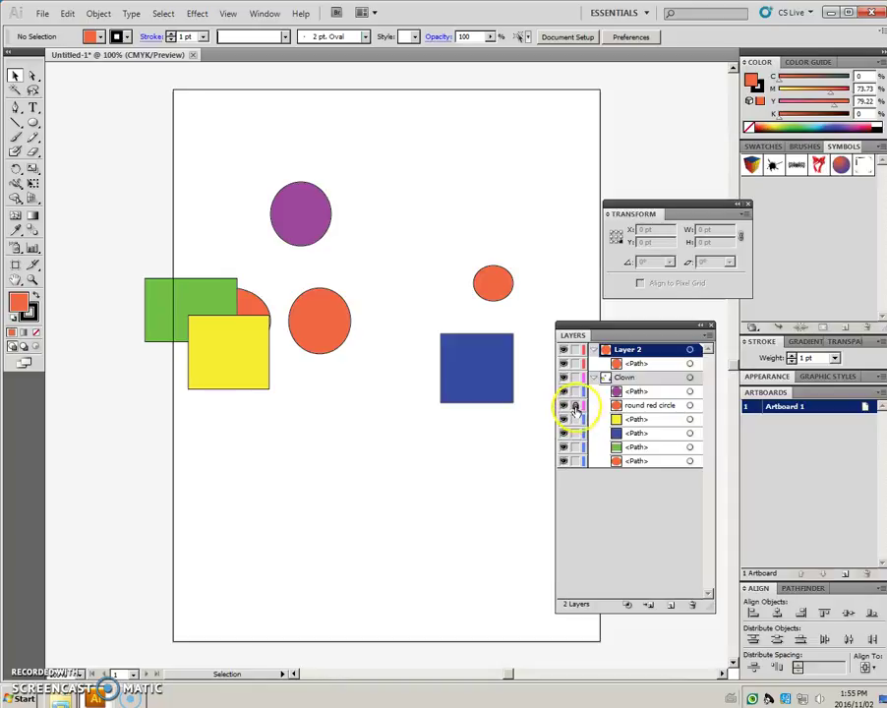
left_click(563, 405)
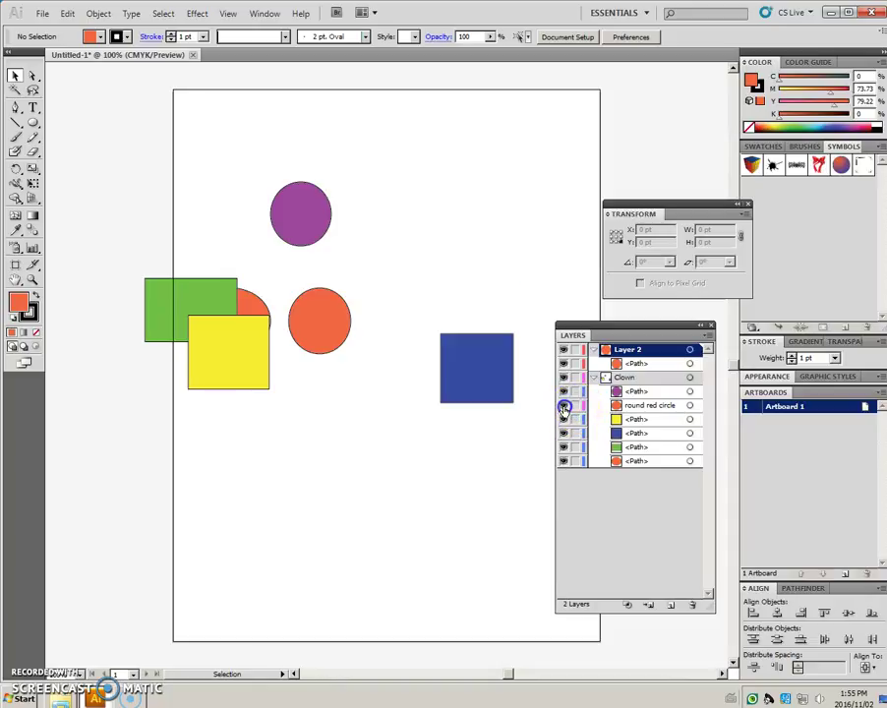
left_click(564, 405)
left_click(575, 405)
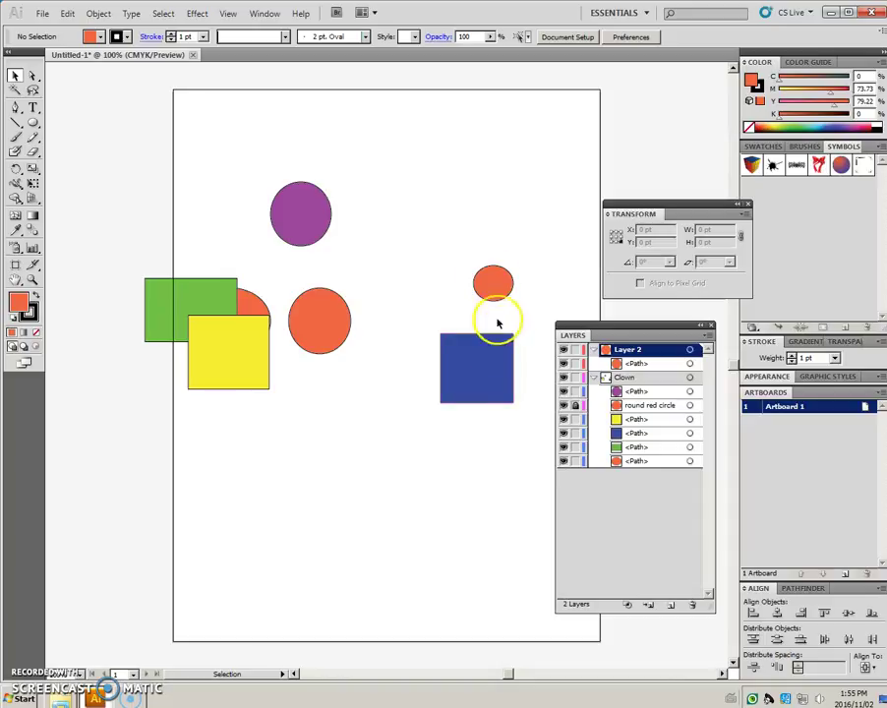
left_click(563, 349)
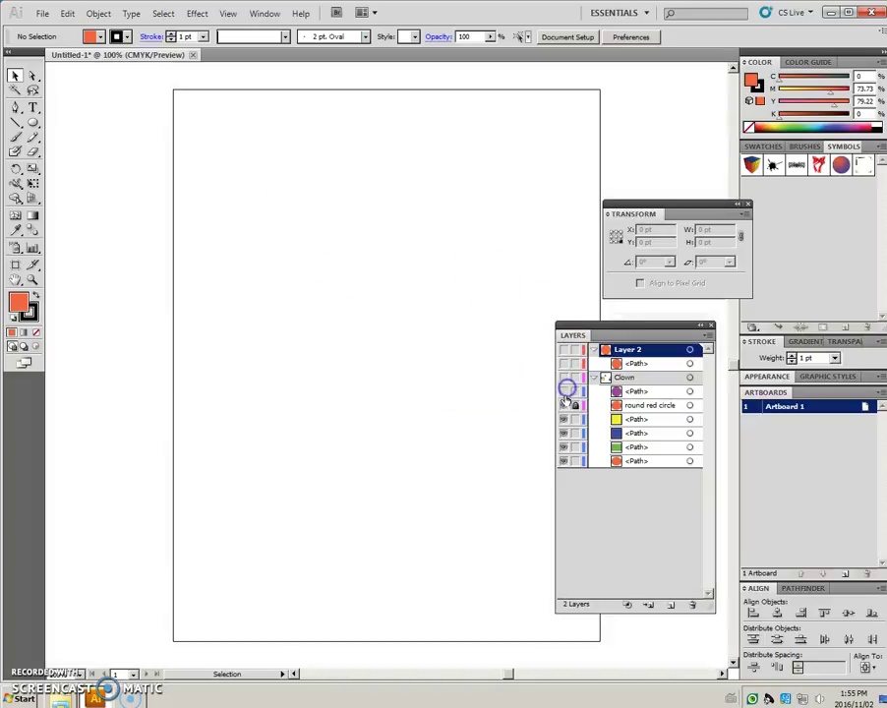